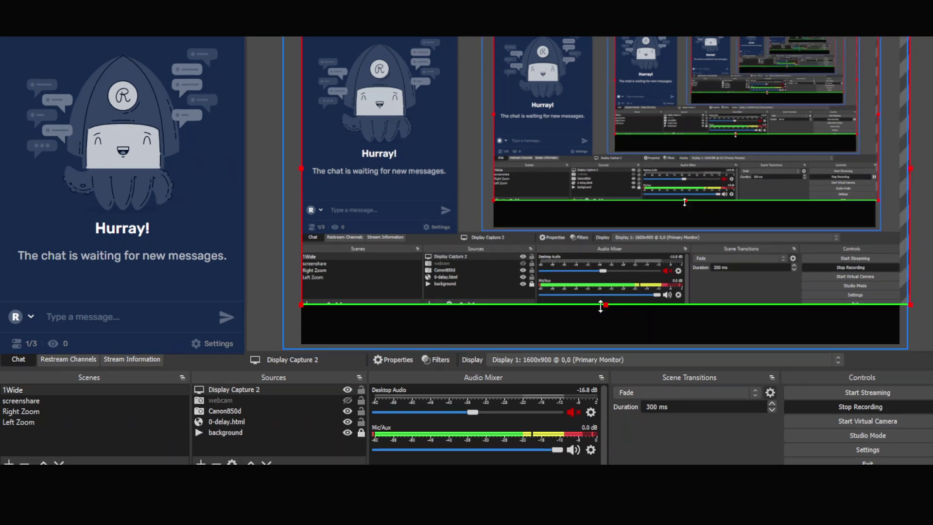
Check Display Capture 2's empty filters unchanged, then bring up the Mic/Aux gear menu.
{"action": "left_click_drag", "start_coordinate": [601, 306], "coordinate": [601, 301]}
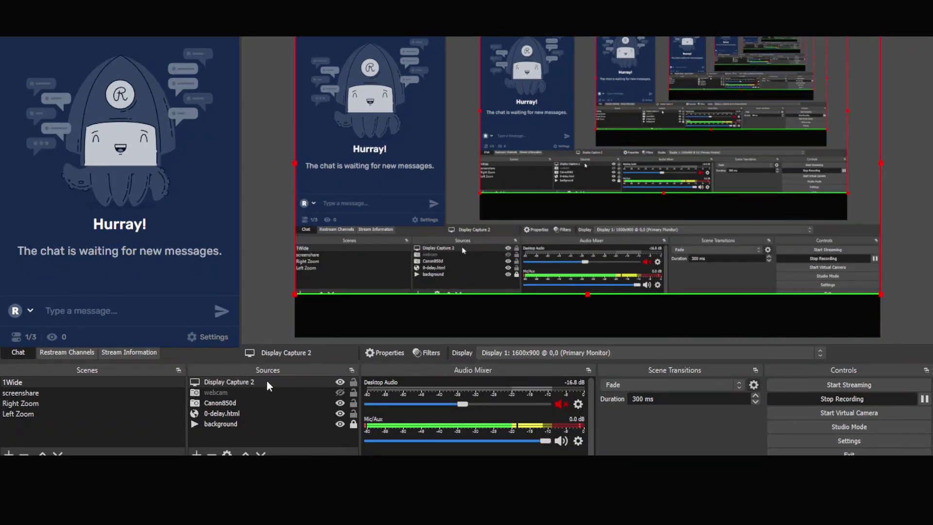
{"action": "left_click", "coordinate": [430, 357]}
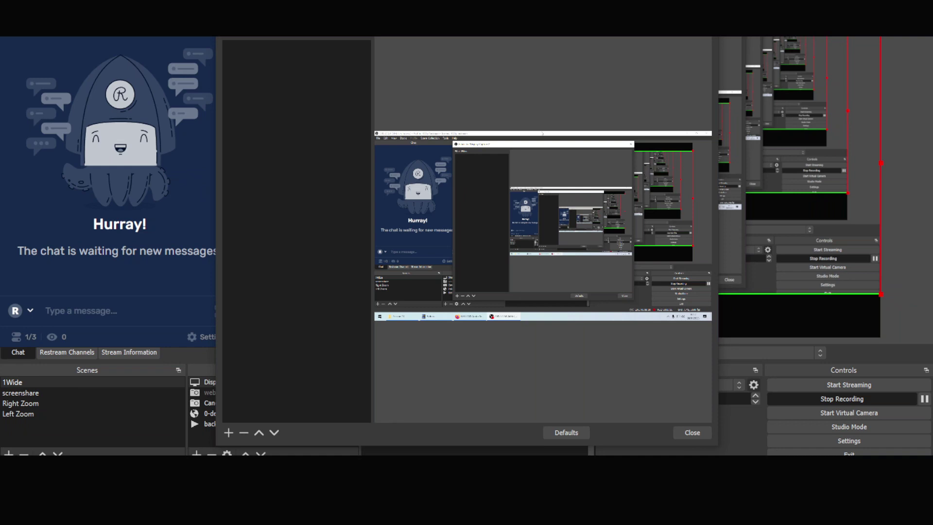
{"action": "left_click_drag", "start_coordinate": [457, 15], "coordinate": [490, 8]}
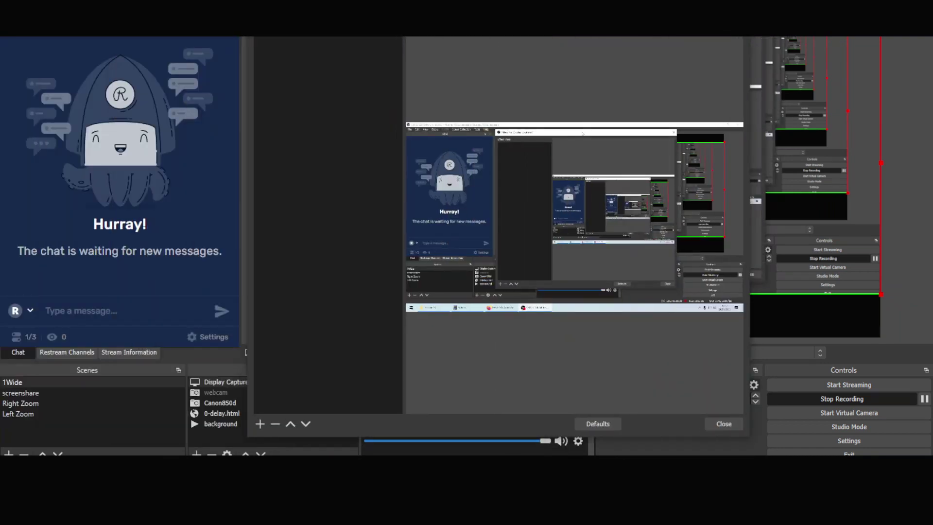
{"action": "left_click", "coordinate": [742, 9]}
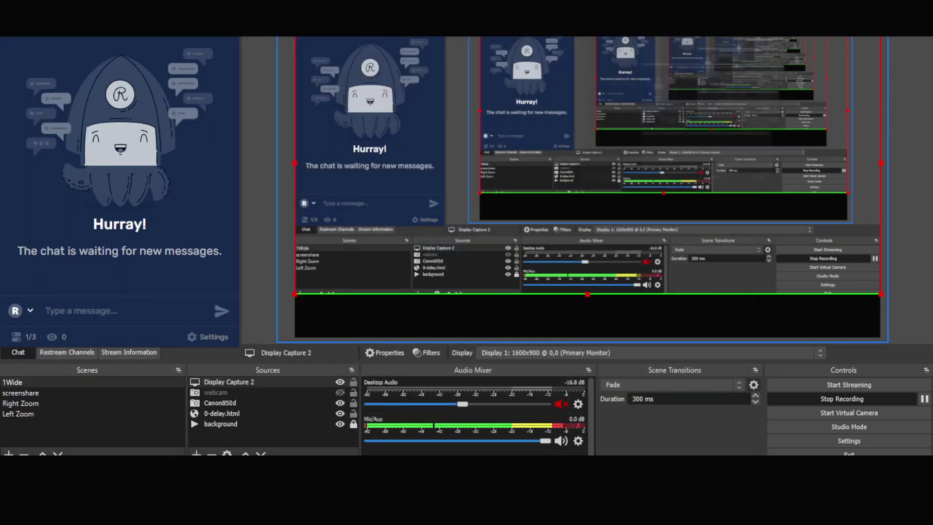
{"action": "left_click", "coordinate": [257, 379]}
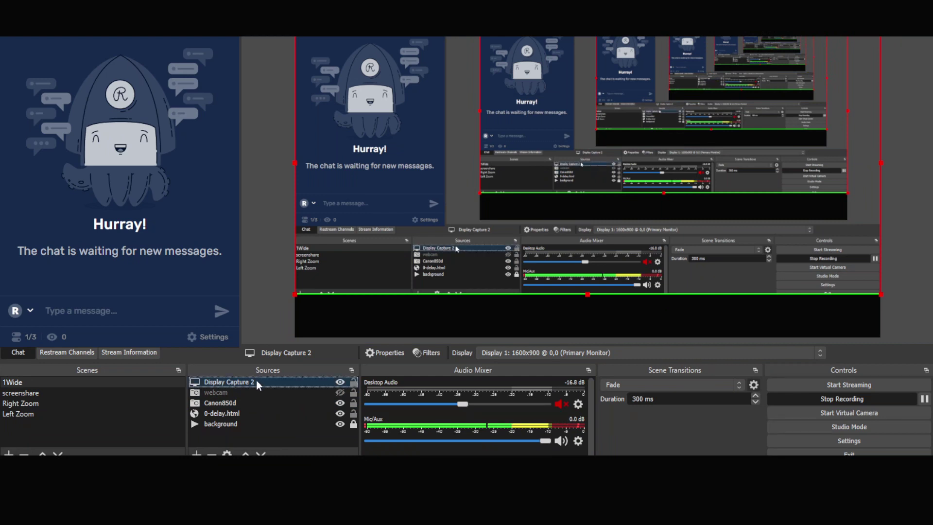
{"action": "left_click", "coordinate": [577, 440]}
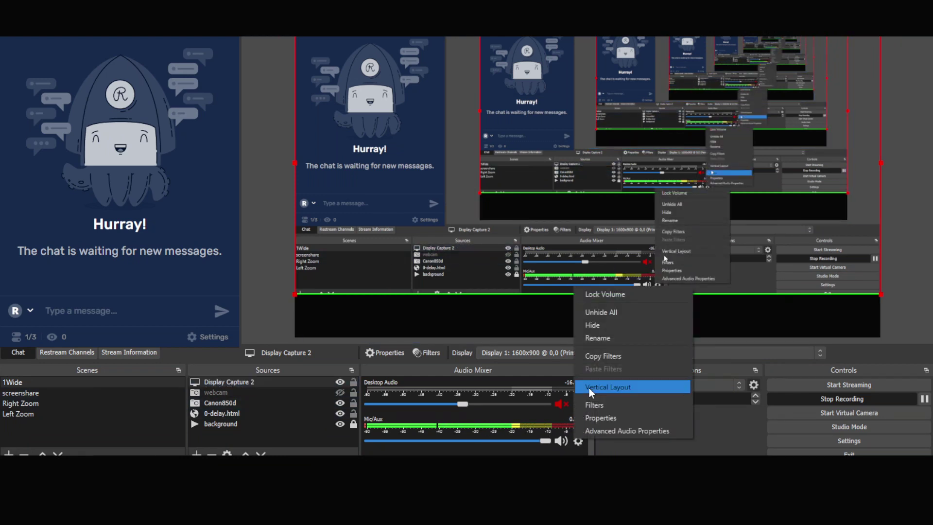
Open the Mic/Aux filters and lower the Compressor ratio to 4.00:1.
{"action": "left_click", "coordinate": [606, 405]}
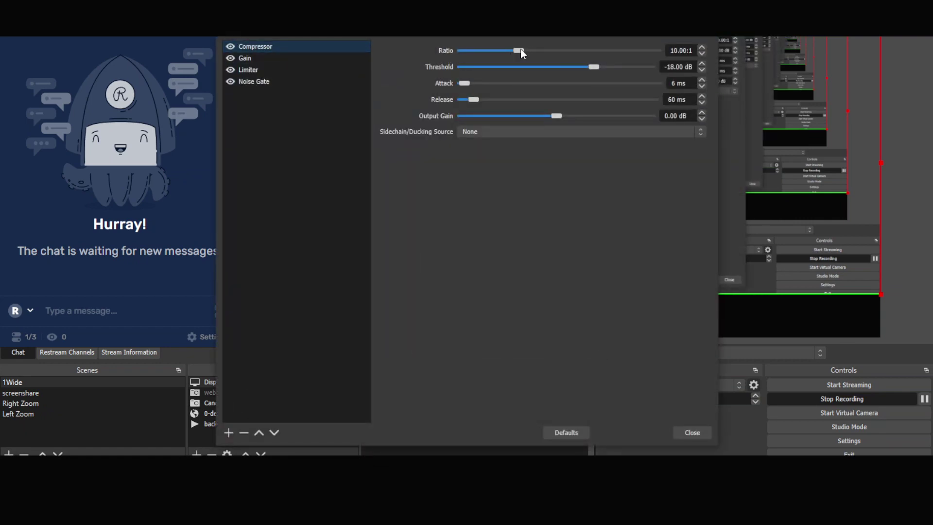
{"action": "left_click_drag", "start_coordinate": [518, 51], "coordinate": [497, 51]}
{"action": "left_click", "coordinate": [266, 56]}
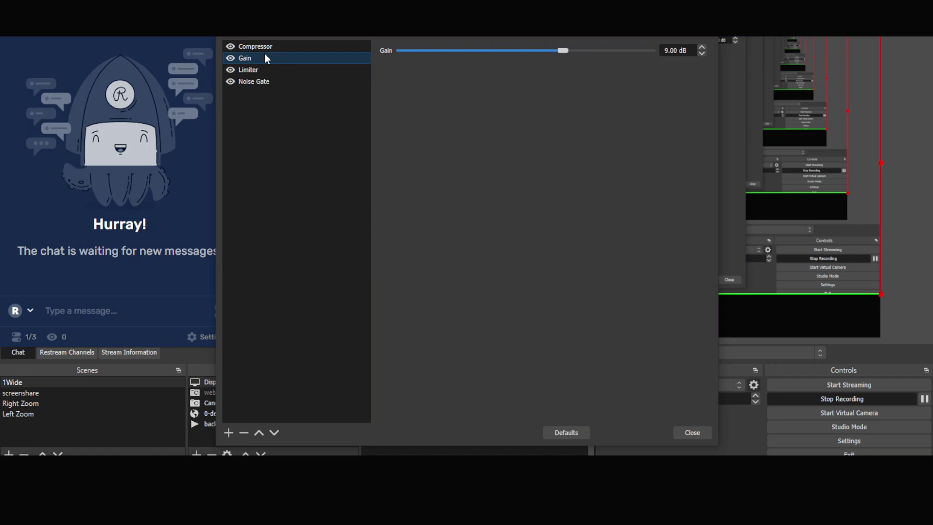
{"action": "left_click", "coordinate": [267, 47]}
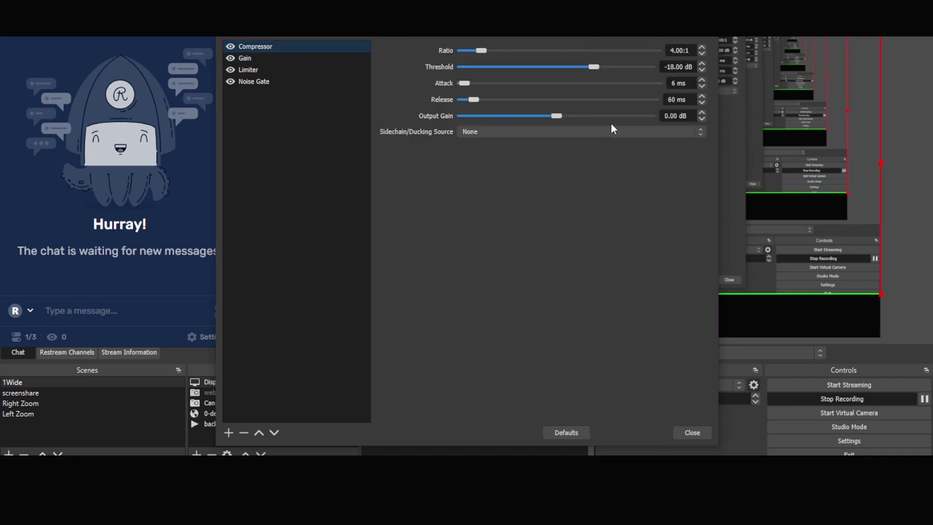
{"action": "left_click_drag", "start_coordinate": [553, 116], "coordinate": [585, 118]}
Bring Compressor output gain down to -0.90 dB while toggling the Gain filter off and on.
{"action": "left_click_drag", "start_coordinate": [391, 34], "coordinate": [185, 36]}
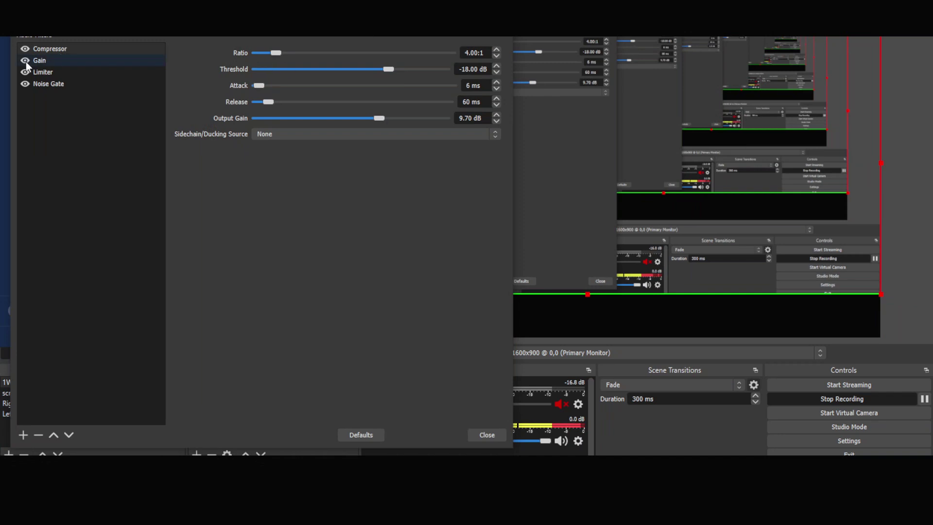
{"action": "left_click", "coordinate": [25, 61]}
{"action": "left_click_drag", "start_coordinate": [379, 118], "coordinate": [348, 118]}
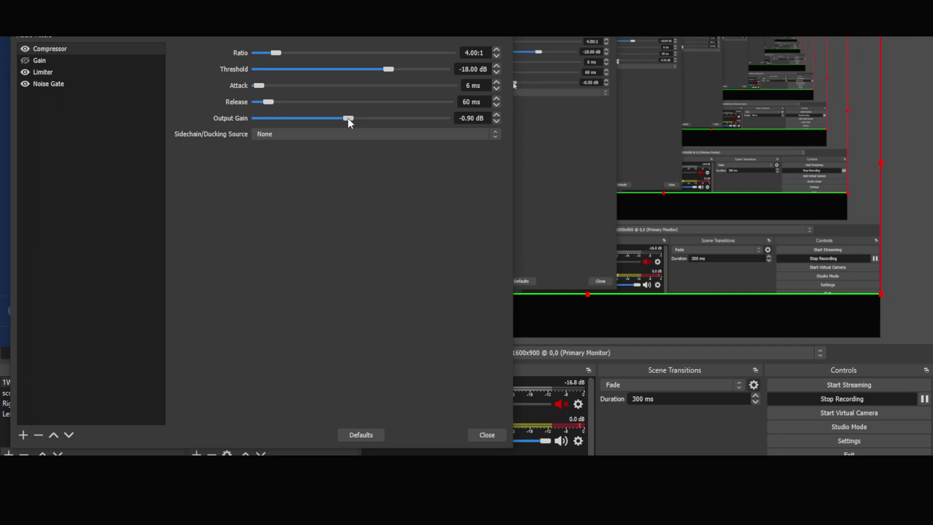
{"action": "left_click", "coordinate": [26, 60]}
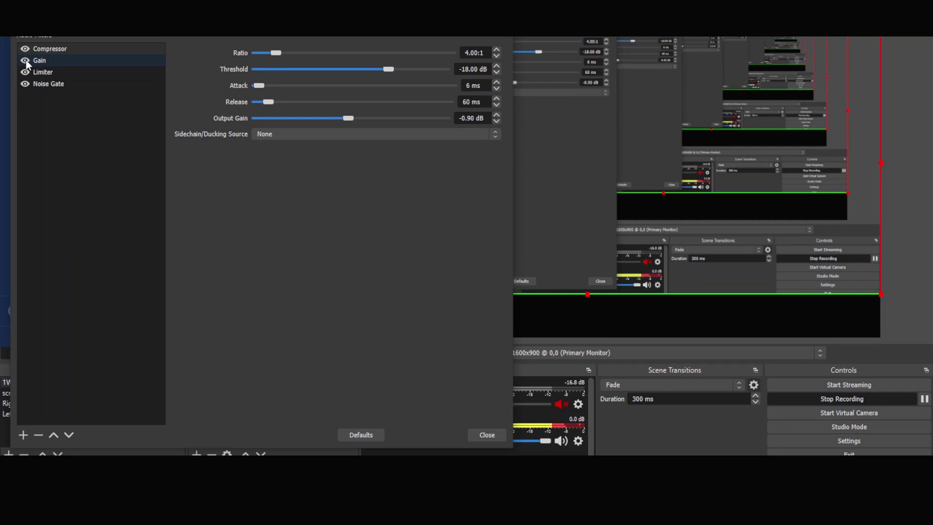
Delete the Gain filter from the chain and bring Compressor output gain to 9.30 dB.
{"action": "left_click", "coordinate": [39, 62]}
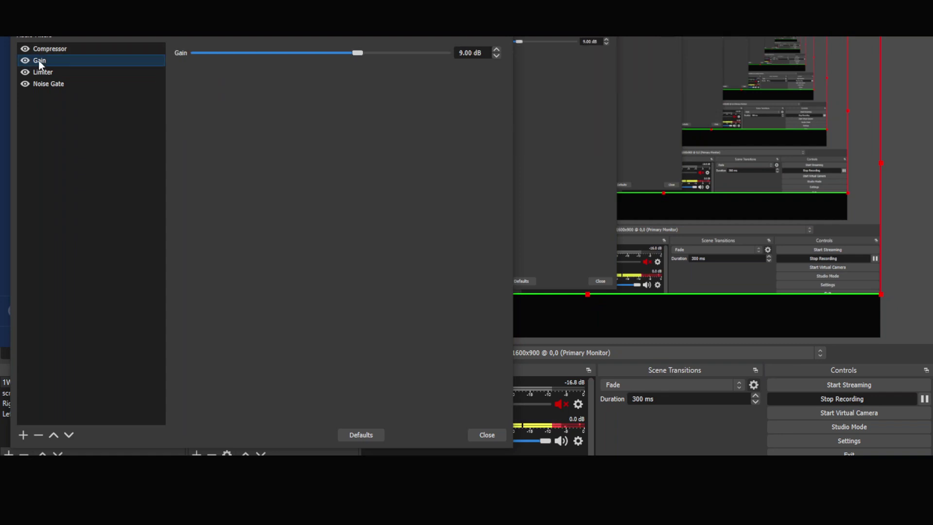
{"action": "left_click", "coordinate": [39, 434]}
{"action": "left_click", "coordinate": [297, 250]}
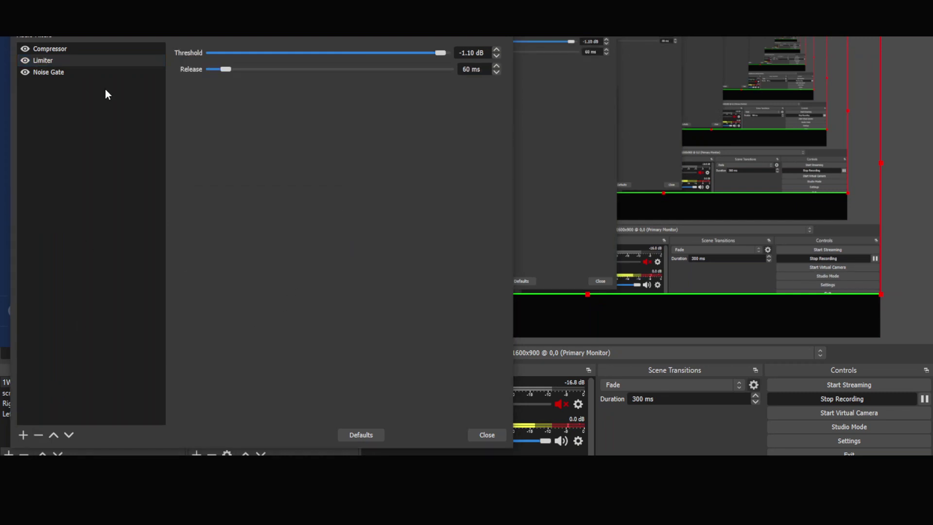
{"action": "left_click", "coordinate": [72, 48]}
{"action": "left_click_drag", "start_coordinate": [348, 118], "coordinate": [375, 118]}
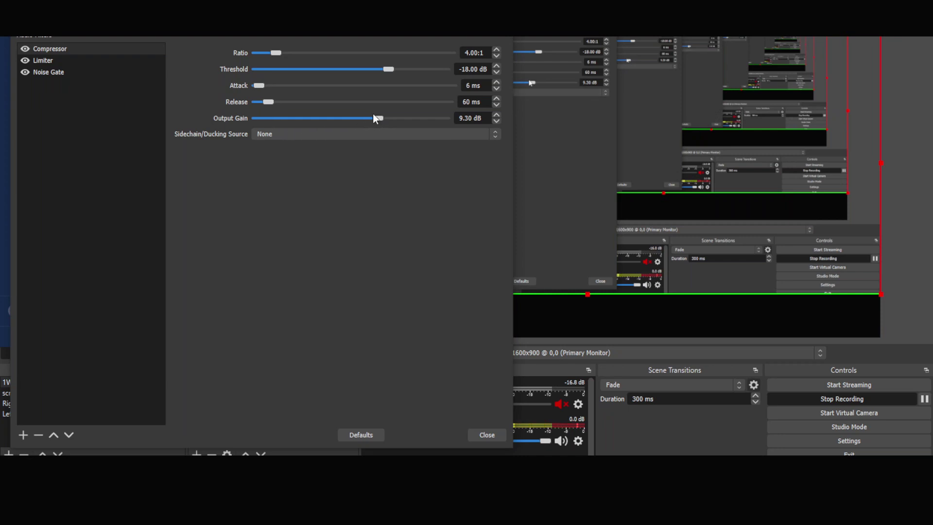
Set the Limiter threshold to -1.00 dB, then review the Noise Gate and Compressor.
{"action": "left_click", "coordinate": [70, 62]}
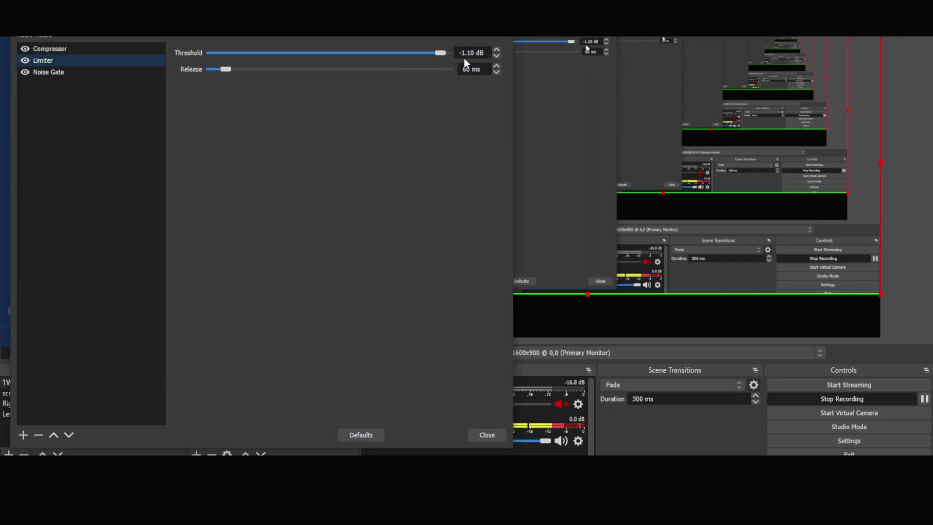
{"action": "left_click", "coordinate": [441, 53]}
{"action": "left_click_drag", "start_coordinate": [440, 53], "coordinate": [441, 54]}
{"action": "left_click_drag", "start_coordinate": [441, 53], "coordinate": [440, 54]}
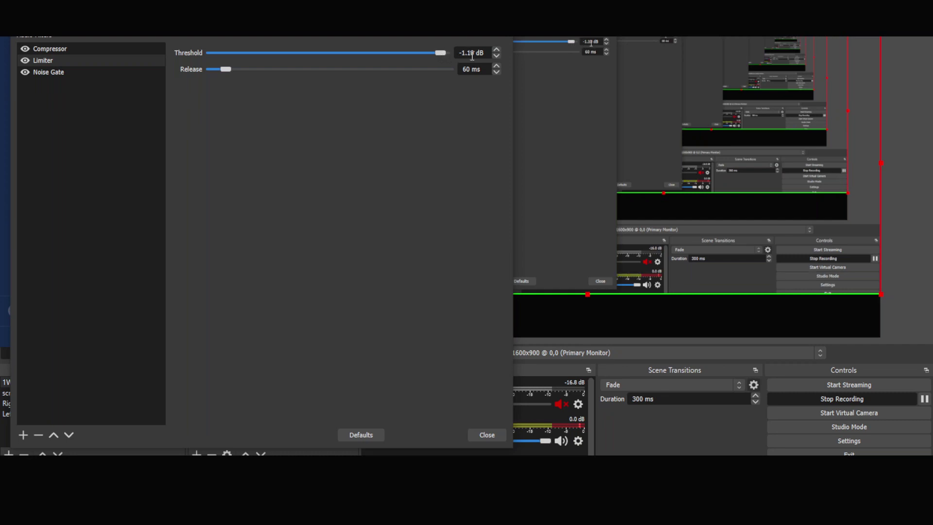
{"action": "key", "text": "Up"}
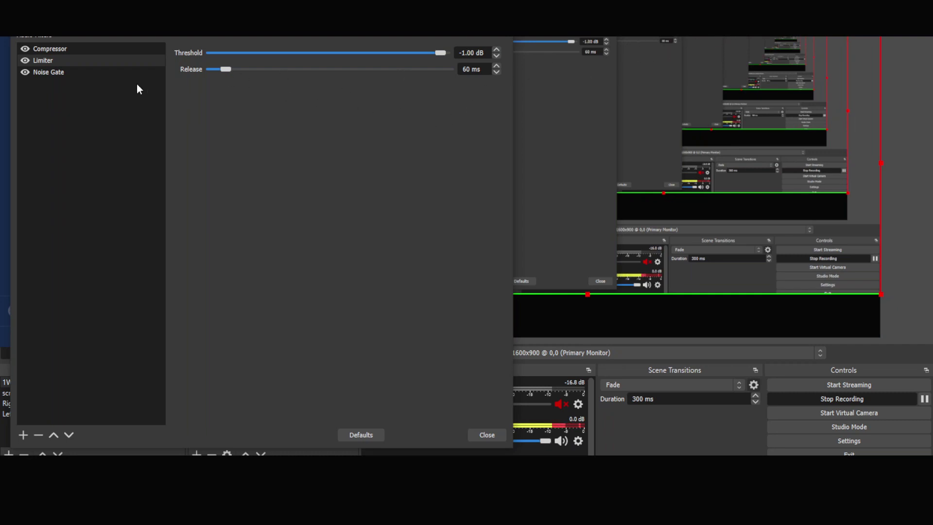
{"action": "left_click", "coordinate": [53, 73]}
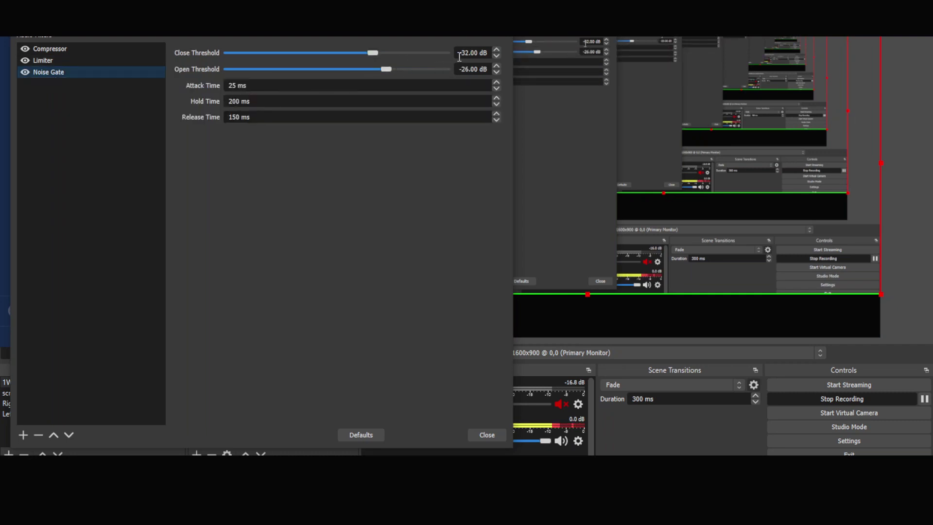
{"action": "left_click", "coordinate": [87, 50]}
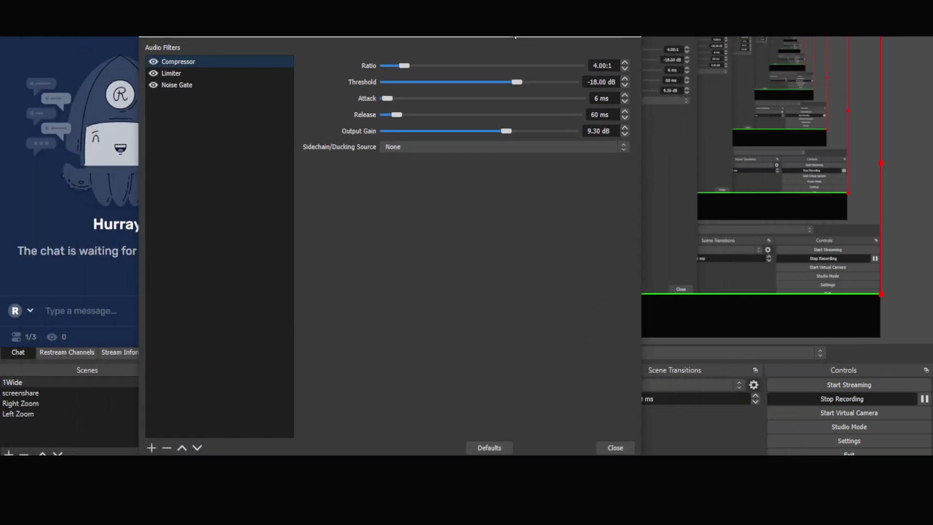
Close the Mic/Aux Filters dialog.
{"action": "left_click", "coordinate": [618, 449]}
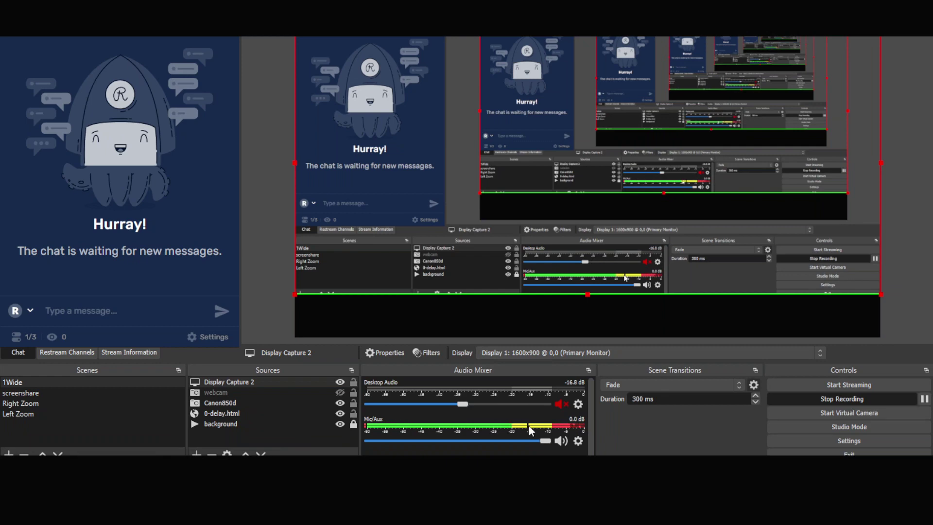
Reopen the Mic/Aux filters and review the Limiter and Noise Gate (-32/-26 dB thresholds).
{"action": "left_click", "coordinate": [578, 441]}
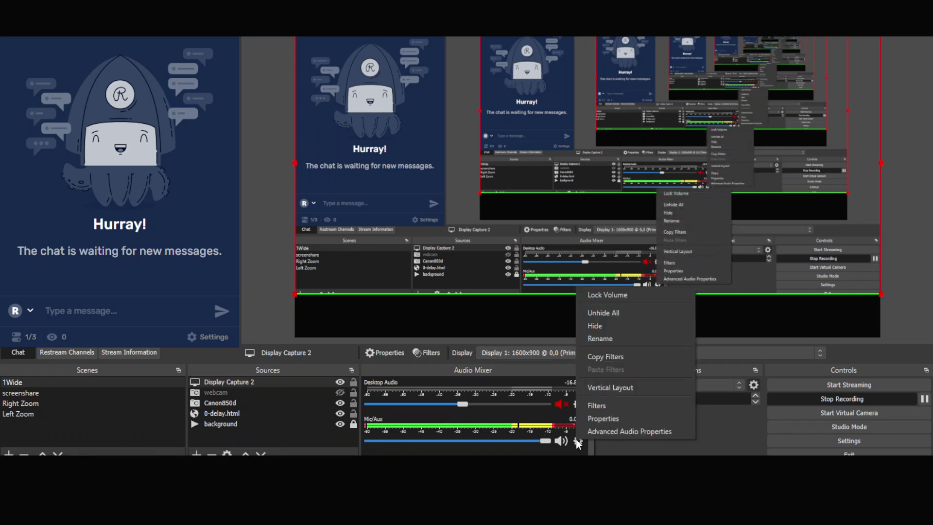
{"action": "left_click", "coordinate": [592, 407]}
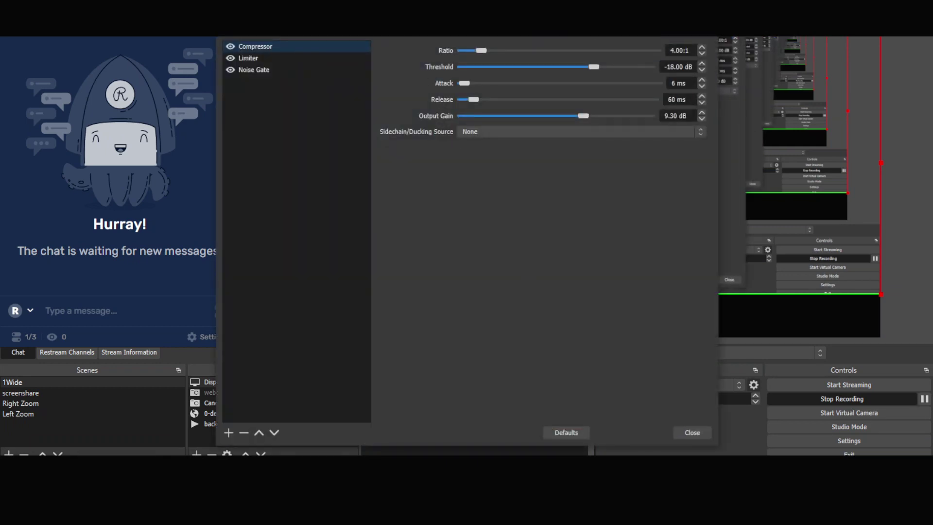
{"action": "left_click", "coordinate": [311, 148]}
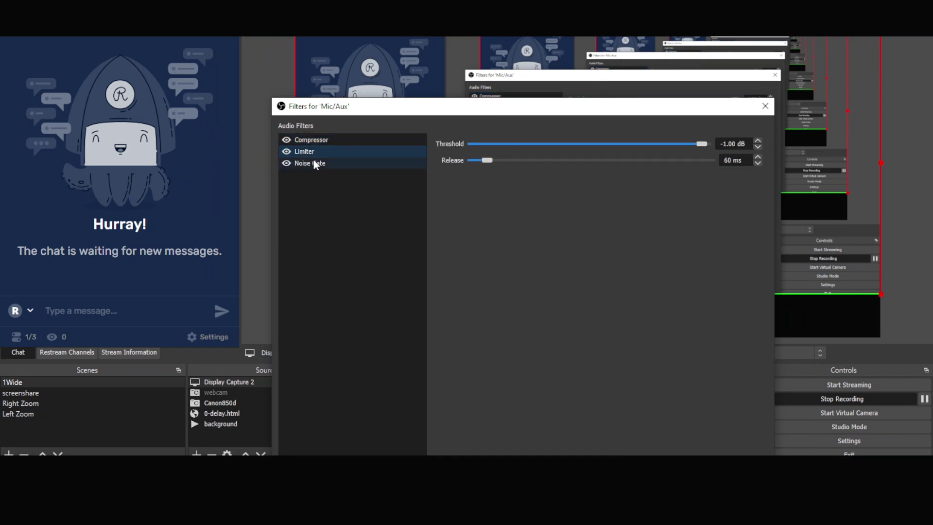
{"action": "left_click", "coordinate": [313, 162]}
{"action": "left_click_drag", "start_coordinate": [511, 108], "coordinate": [319, 51]}
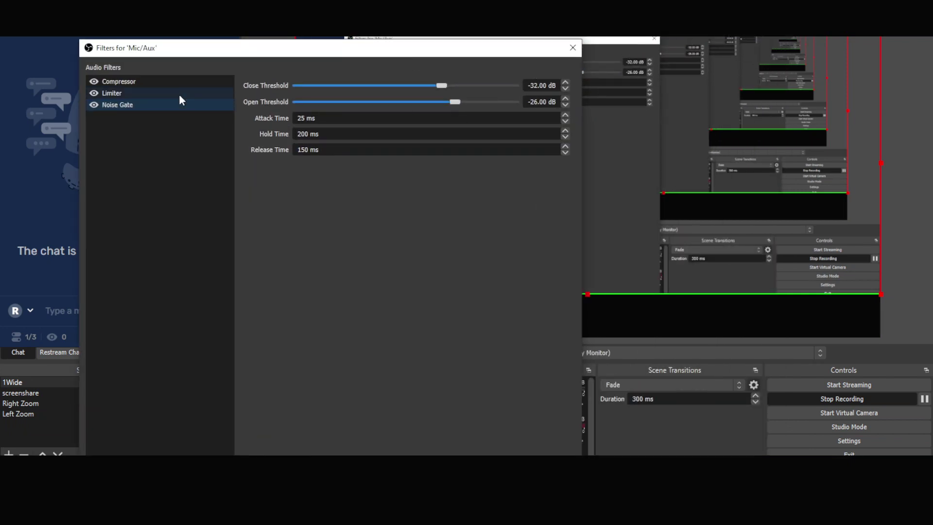
{"action": "left_click", "coordinate": [116, 93]}
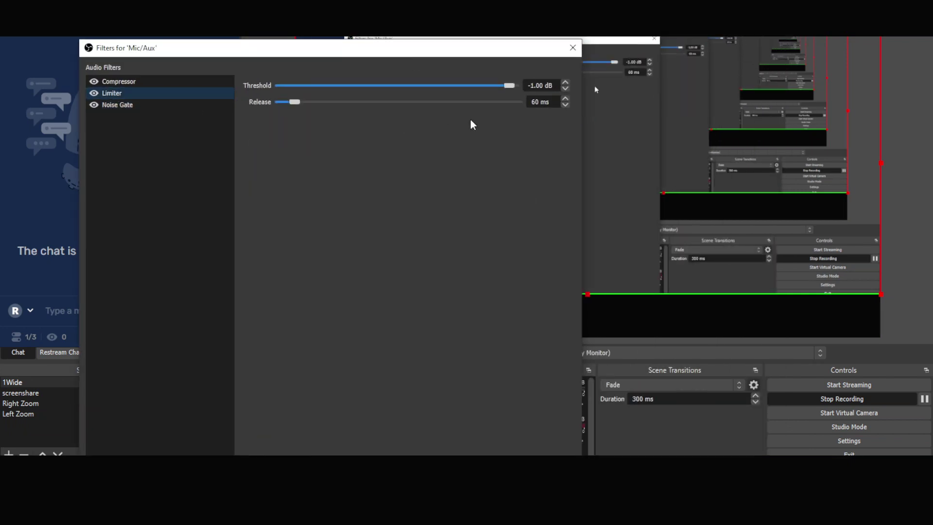
{"action": "left_click", "coordinate": [104, 104]}
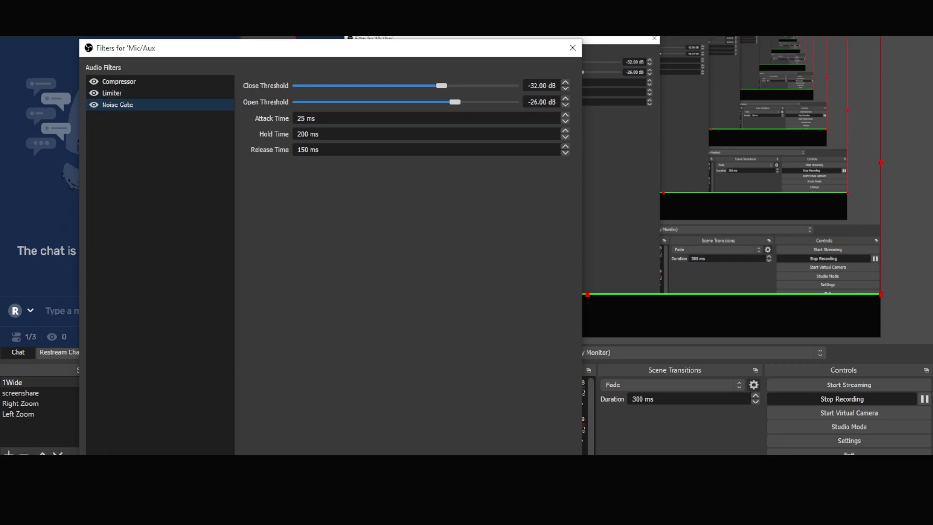
{"action": "key", "text": "Escape"}
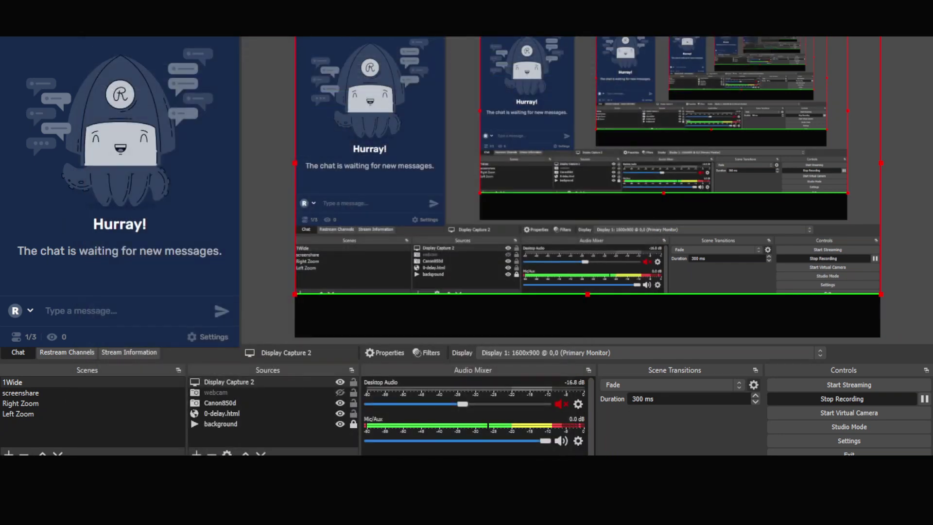